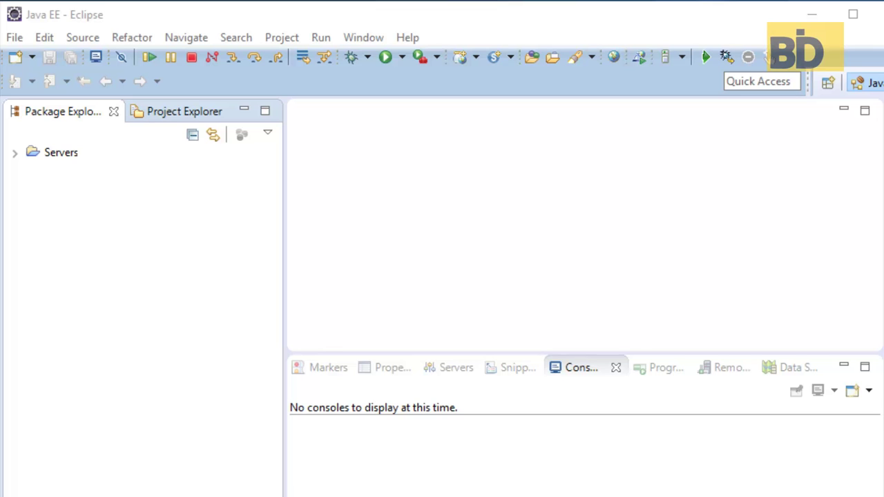
pyautogui.click(14, 39)
pyautogui.moveTo(48, 65)
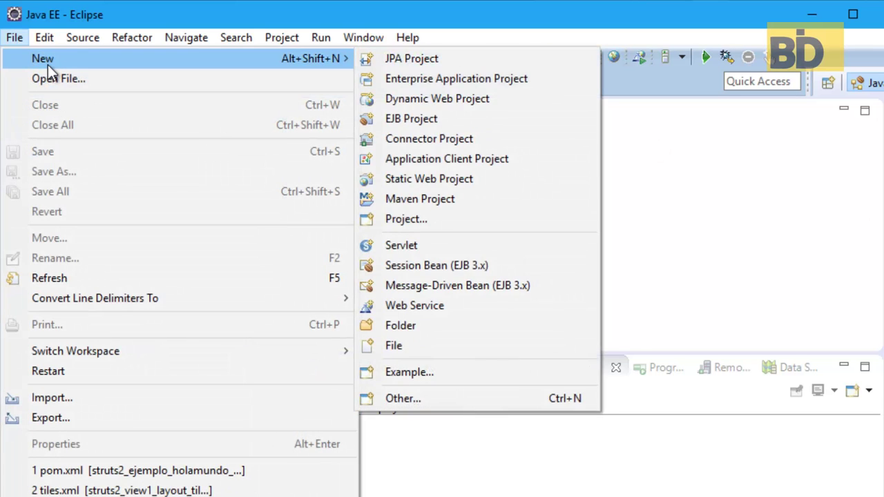
pyautogui.moveTo(87, 37)
pyautogui.click(49, 197)
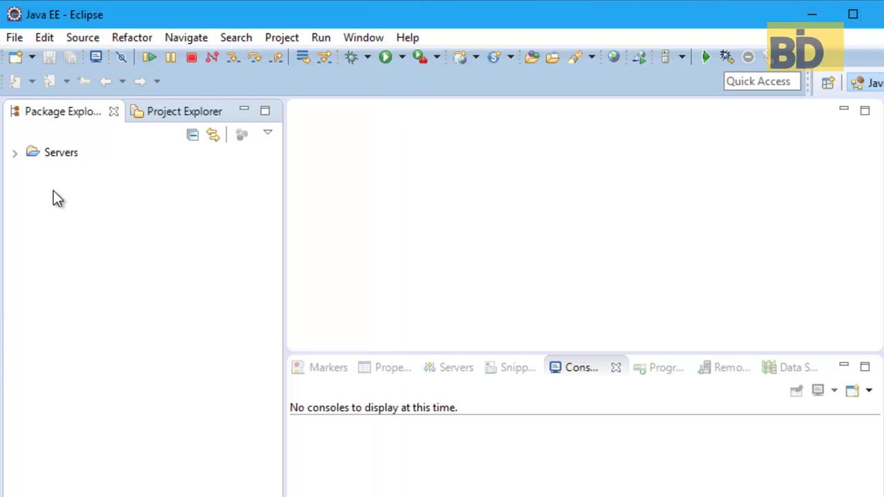
# Start a new Maven project in the default workspace location and proceed to the archetype selection.
pyautogui.rightClick(53, 229)
pyautogui.moveTo(163, 241)
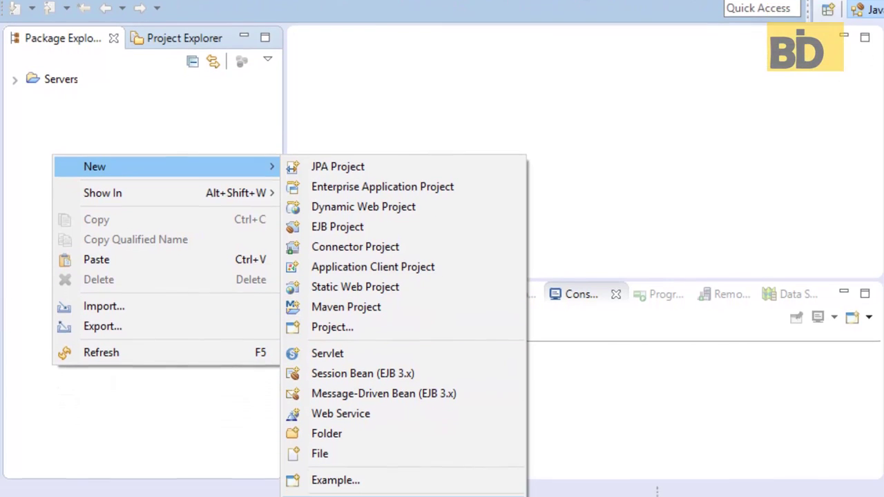
pyautogui.click(354, 492)
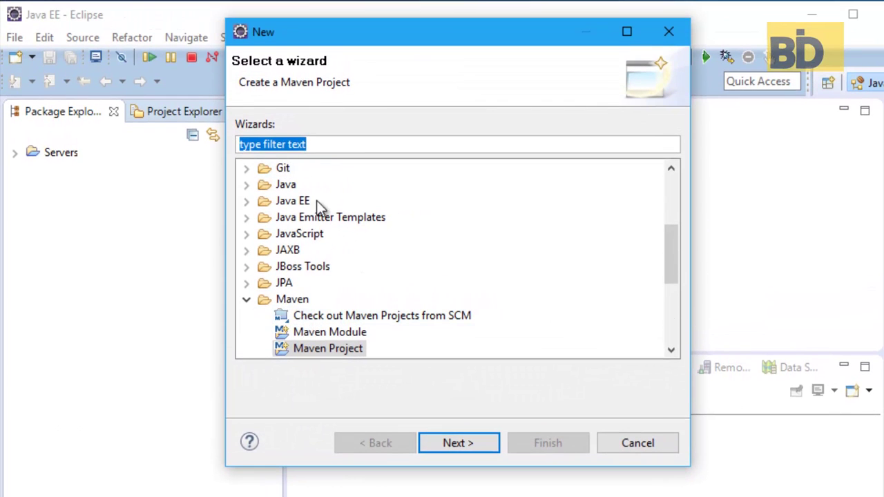
pyautogui.click(290, 301)
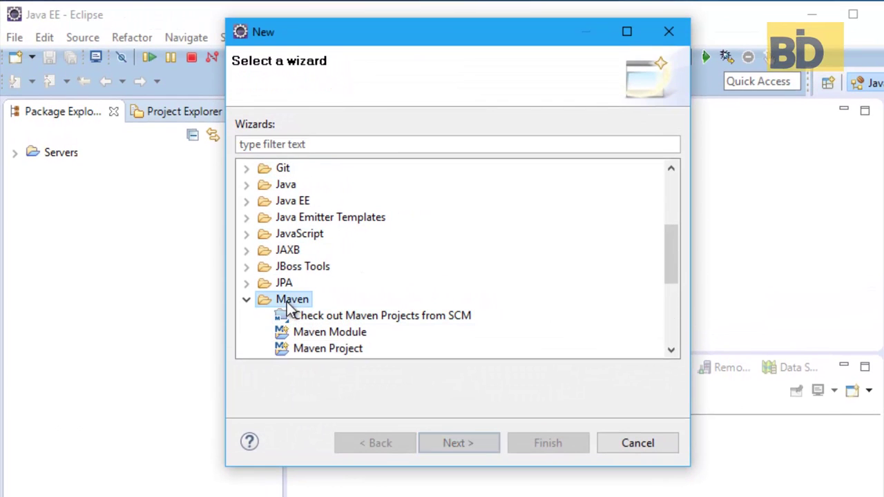
pyautogui.click(333, 348)
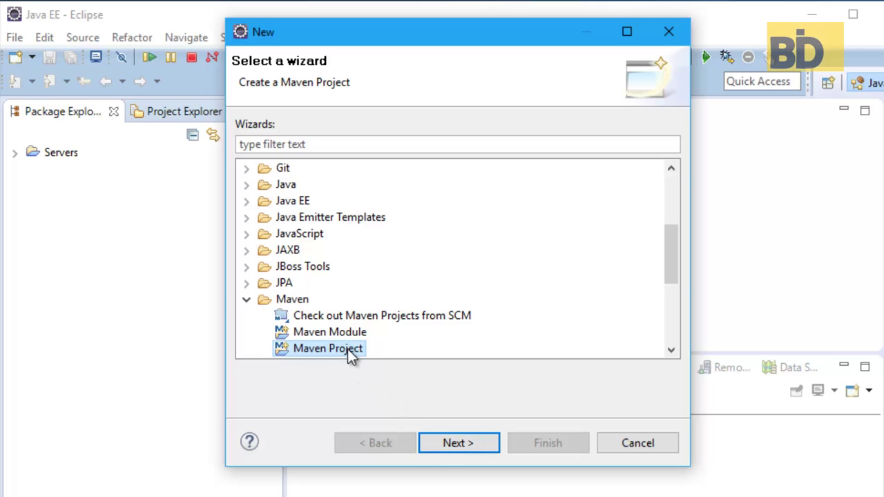
pyautogui.click(454, 440)
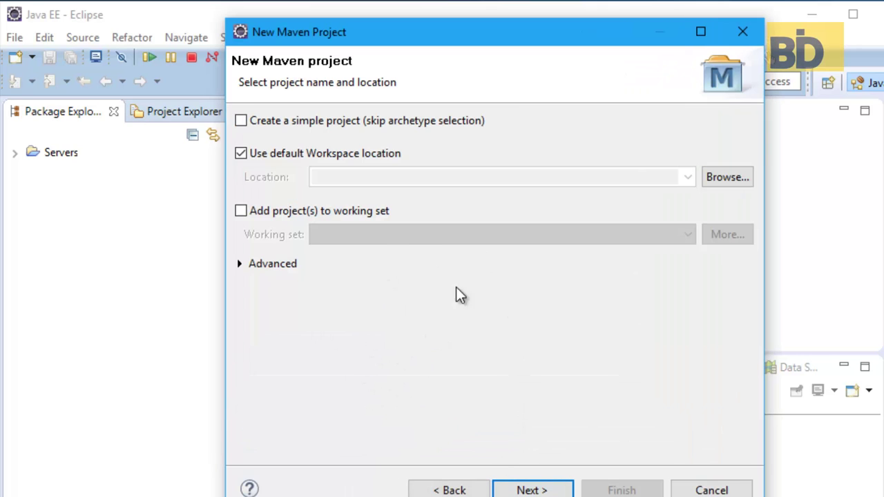
pyautogui.click(532, 490)
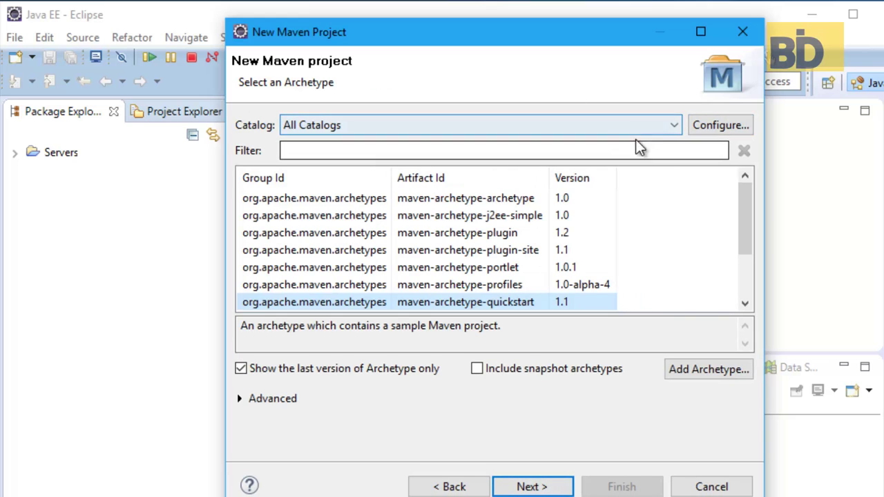
pyautogui.click(718, 125)
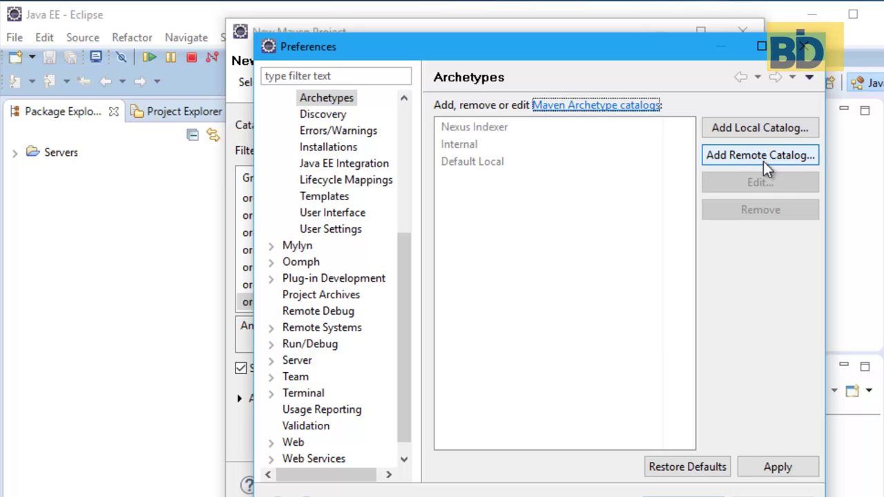
pyautogui.click(788, 161)
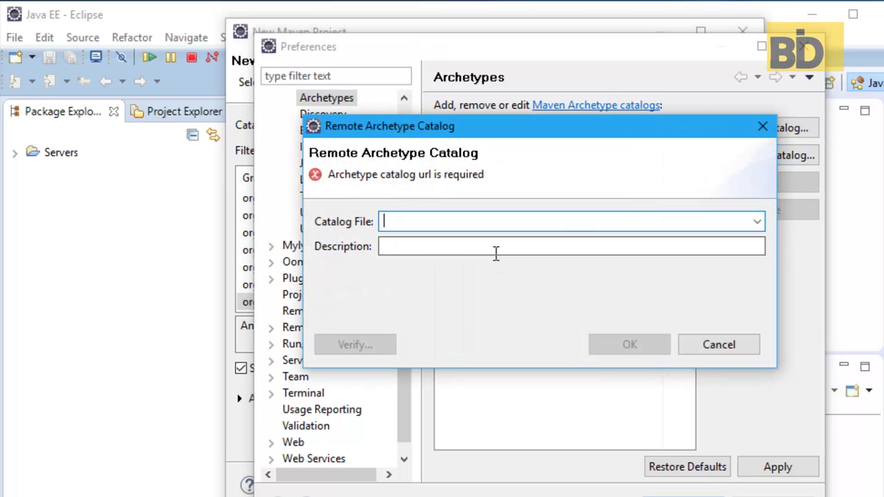
pyautogui.write('https://repository.apache.org/content/groups/public/')
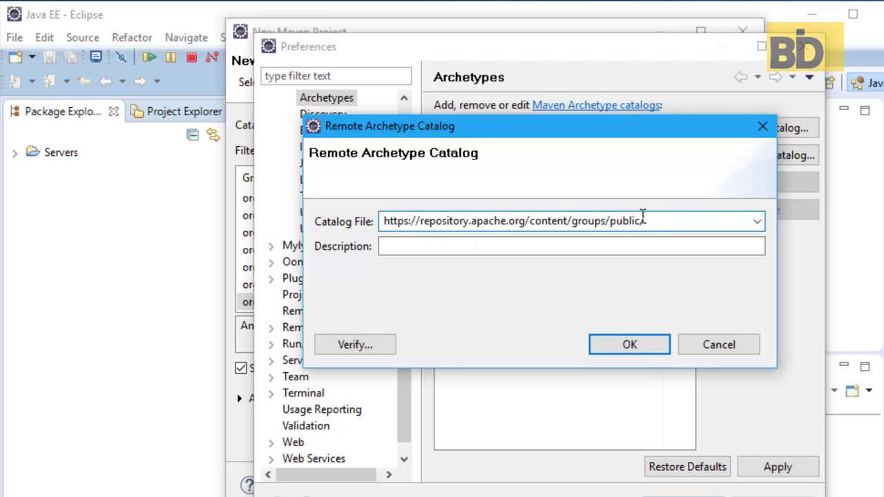
pyautogui.moveTo(647, 221); pyautogui.dragTo(378, 211)
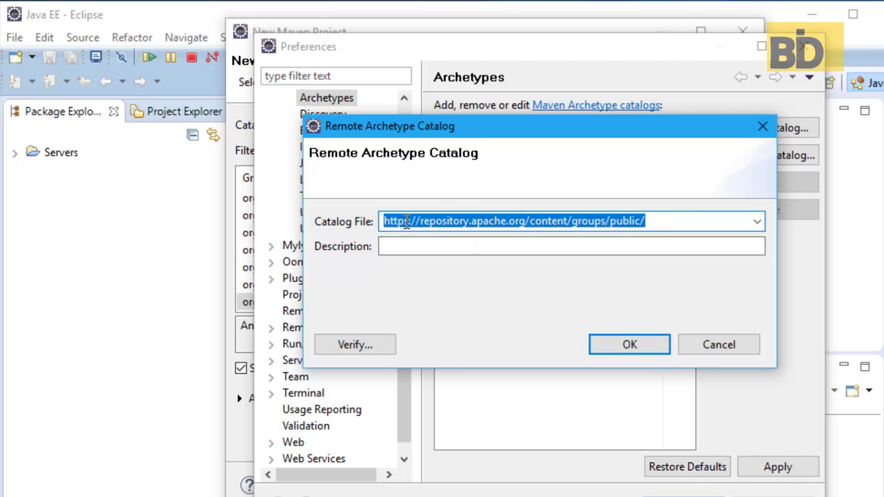
pyautogui.click(406, 221)
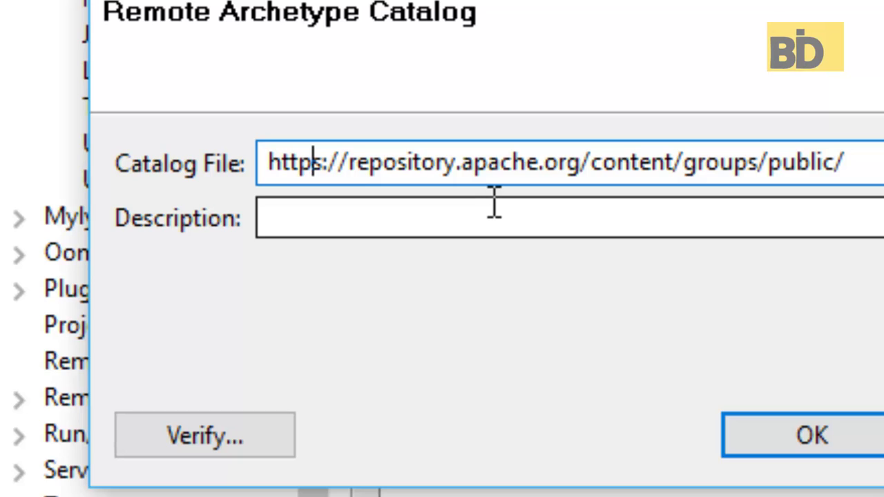
pyautogui.click(610, 221)
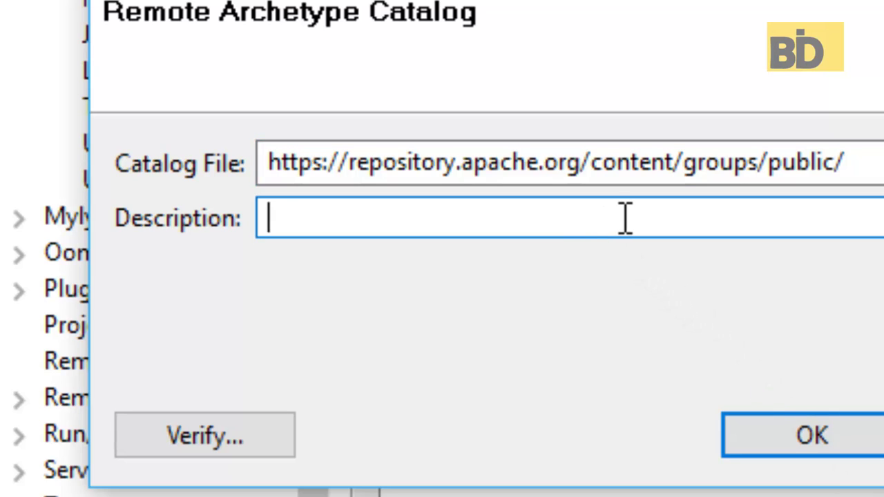
pyautogui.write('Struts 2')
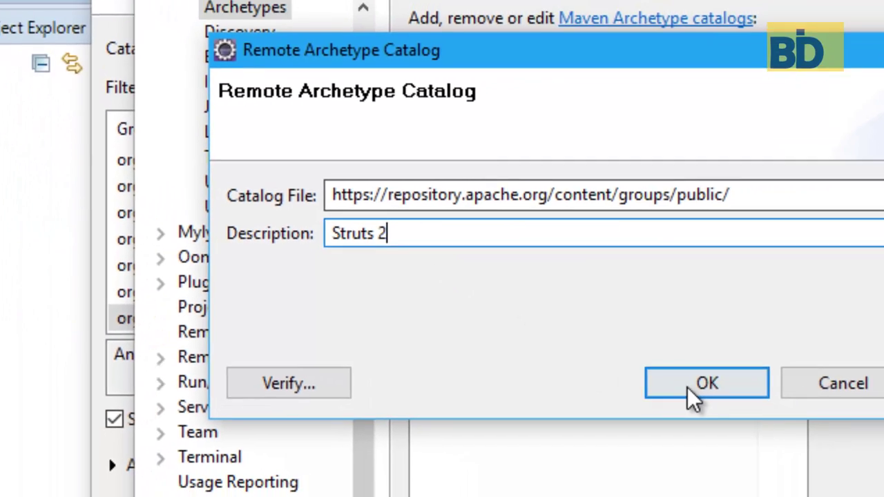
pyautogui.click(804, 442)
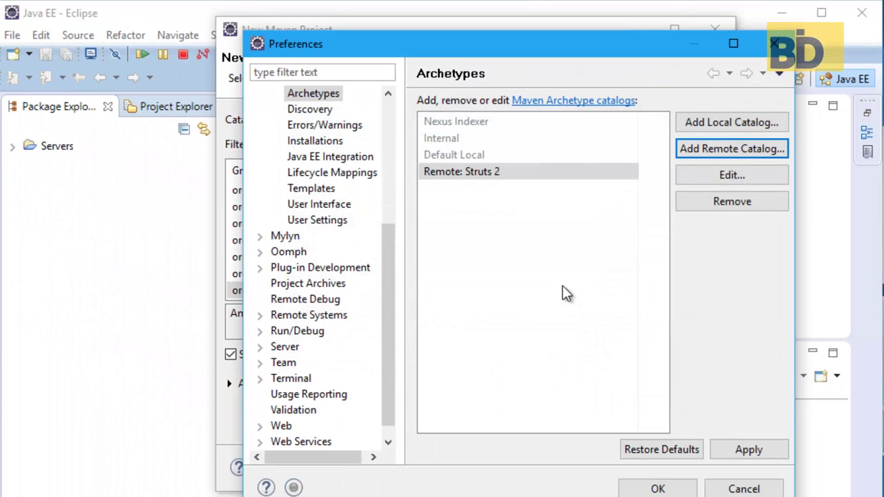
pyautogui.click(657, 487)
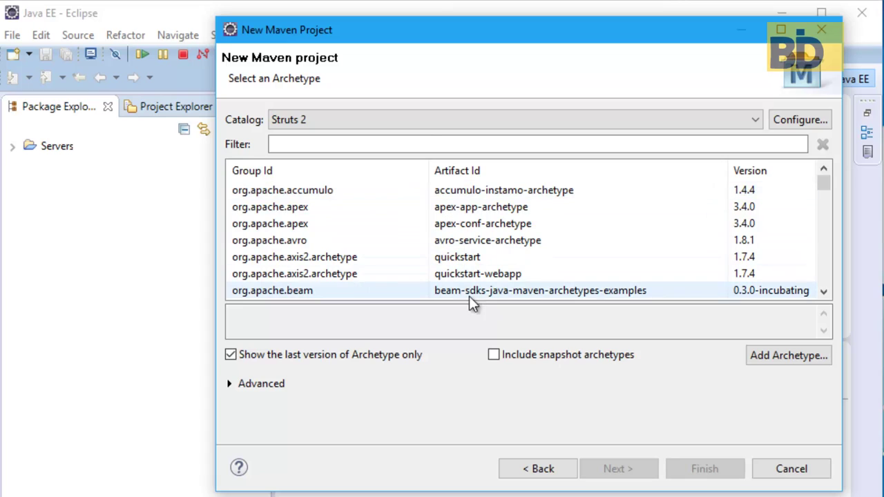
# Filter the Struts 2 catalog by "struts2" and choose the struts2-archetype-blank archetype, version 2.5.2, for the project.
pyautogui.click(410, 144)
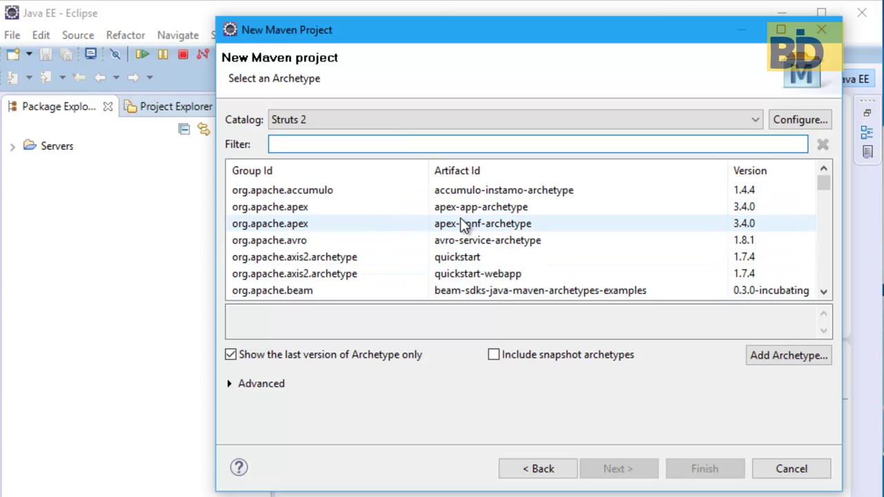
pyautogui.write('struts2')
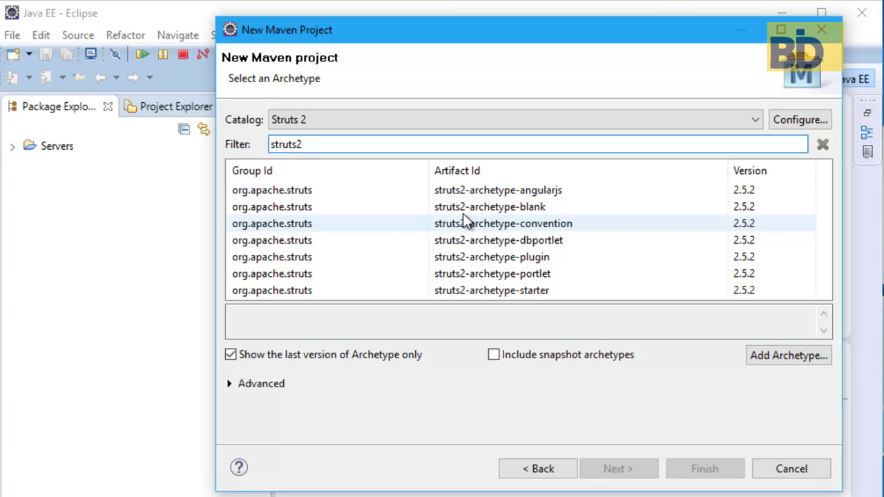
pyautogui.click(467, 208)
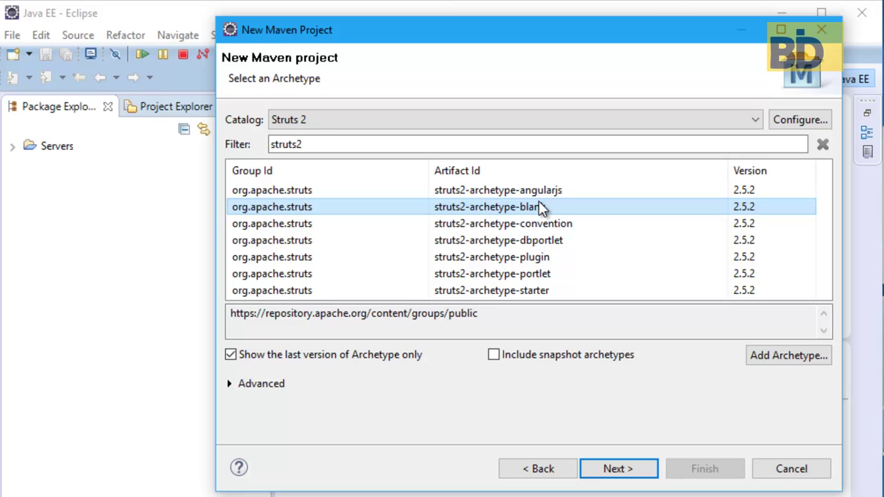
pyautogui.click(619, 469)
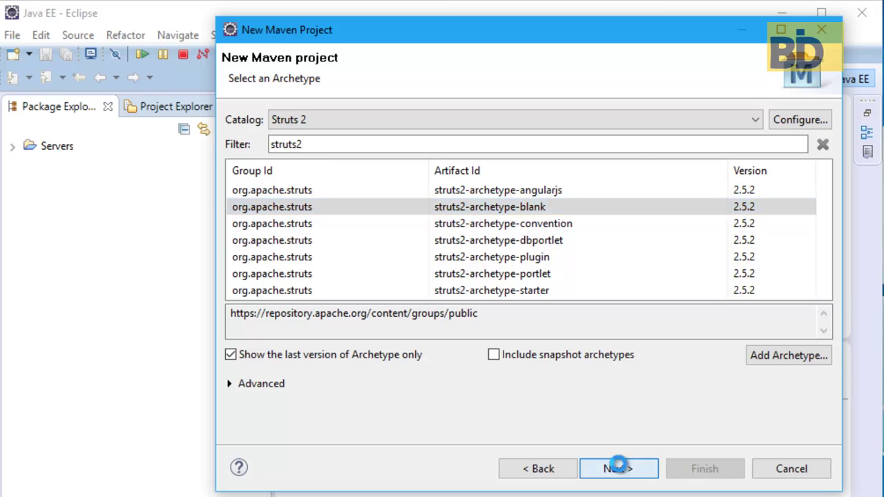
# Set the project's group Id to com.bolsadeideas.struts2.ejemplos.holamundo.video.
pyautogui.click(292, 120)
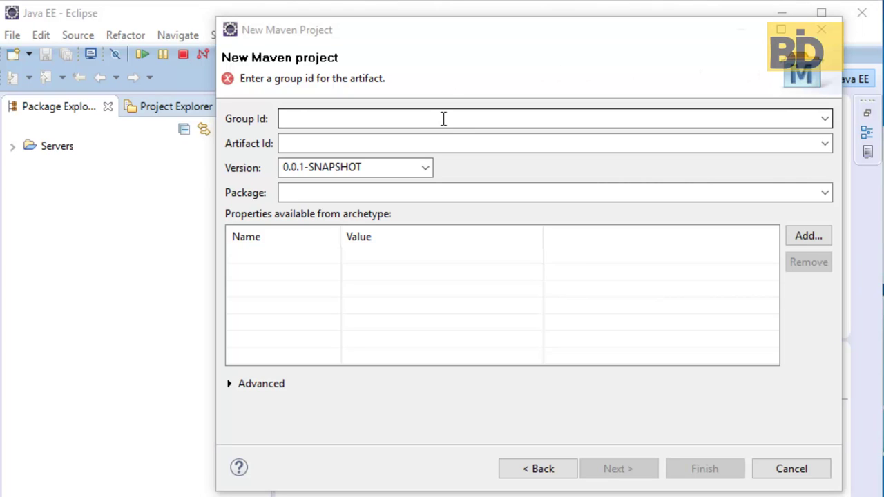
pyautogui.click(442, 118)
pyautogui.write('com.bolsadeideas.struts2.ejemplos.holamundo')
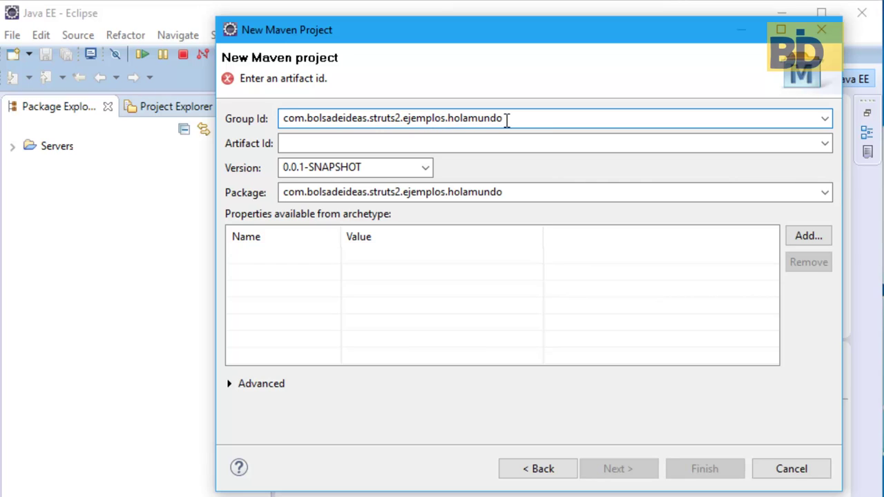
pyautogui.write('.video')
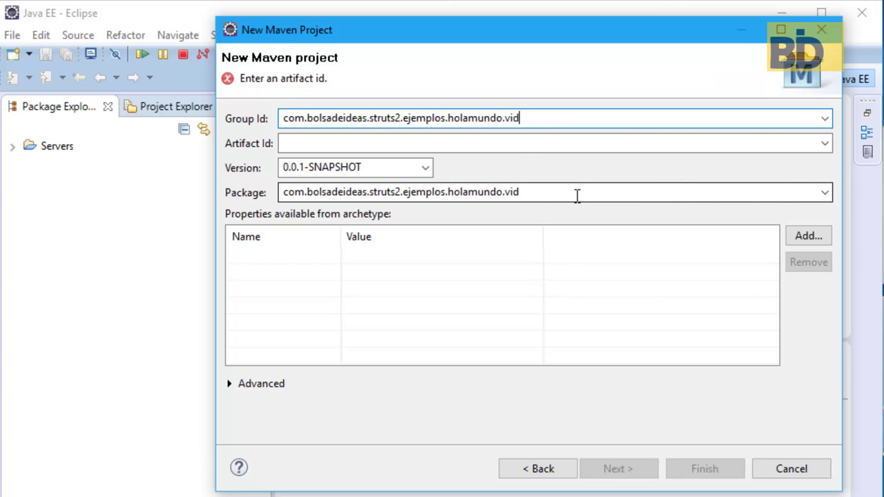
pyautogui.doubleClick(296, 195)
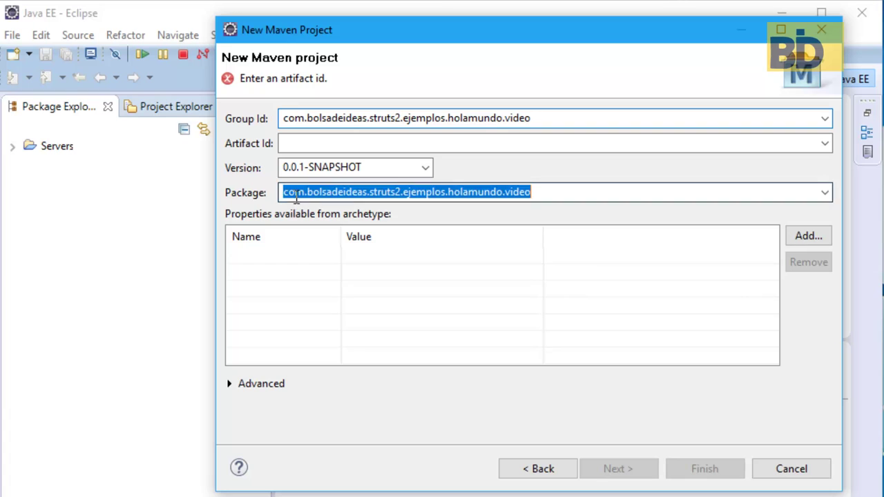
pyautogui.click(521, 197)
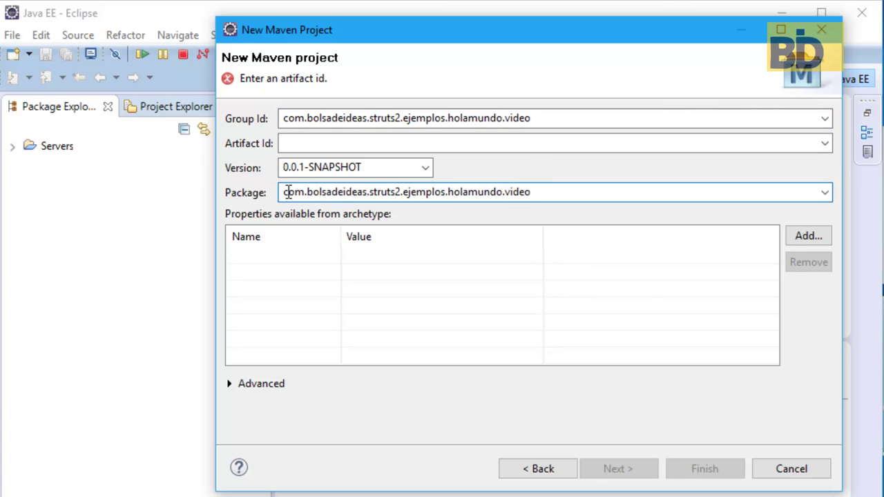
pyautogui.moveTo(285, 192); pyautogui.dragTo(533, 192)
pyautogui.doubleClick(373, 116)
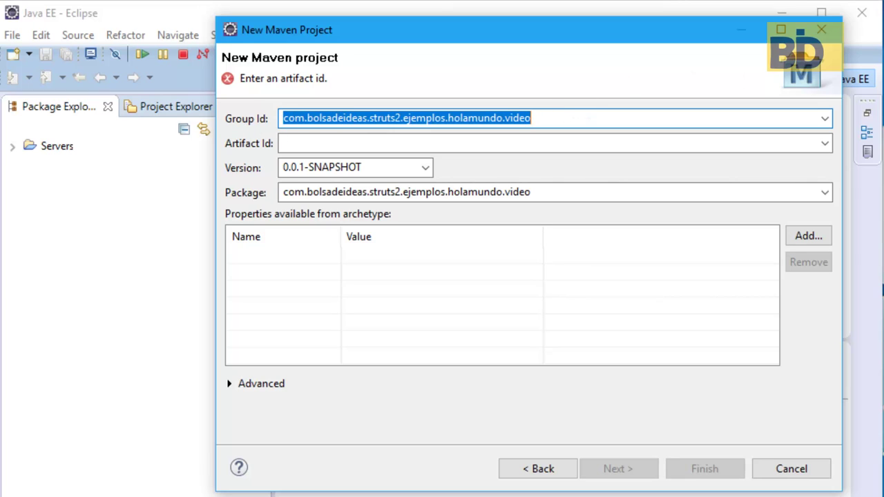
# Set the project's artifact Id to struts2_ejemplo_holamundo_video.
pyautogui.hotkey('alt', 'Tab')
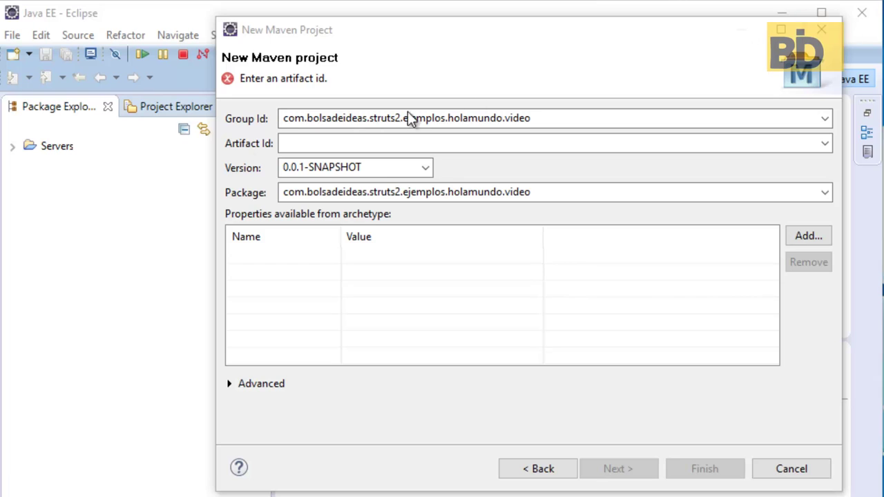
pyautogui.click(296, 143)
pyautogui.write('struts2_ejemplo_holamundo_video')
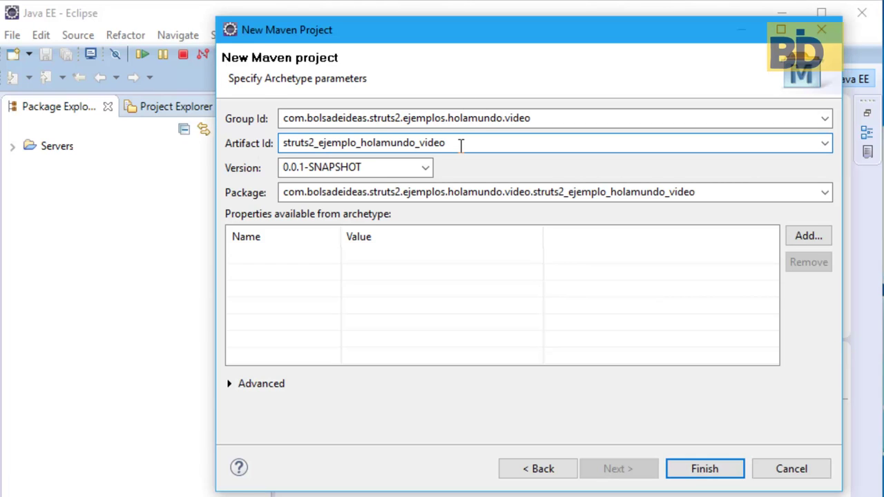
pyautogui.moveTo(460, 143); pyautogui.dragTo(272, 143)
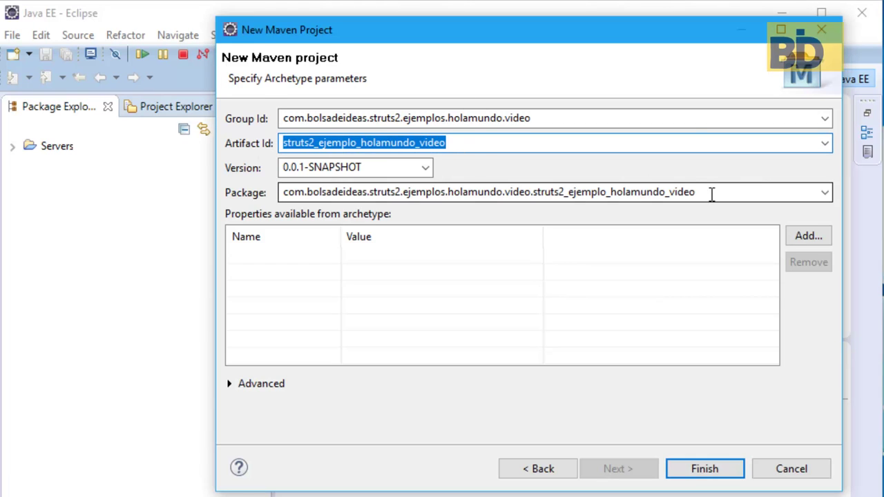
# Shorten the package name to com.bolsadeideas.struts2.ejemplos.holamundo.video and finish creating the Maven project.
pyautogui.moveTo(712, 192); pyautogui.dragTo(283, 193)
pyautogui.moveTo(532, 193); pyautogui.dragTo(716, 194)
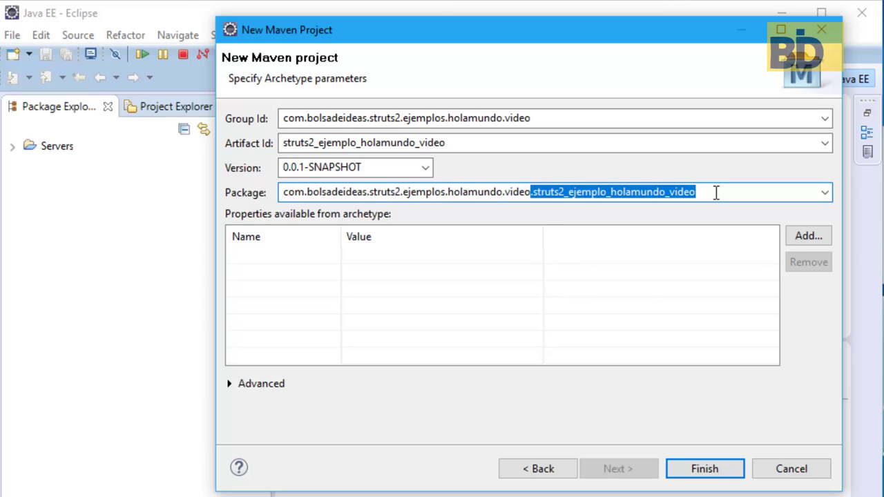
pyautogui.press('BackSpace')
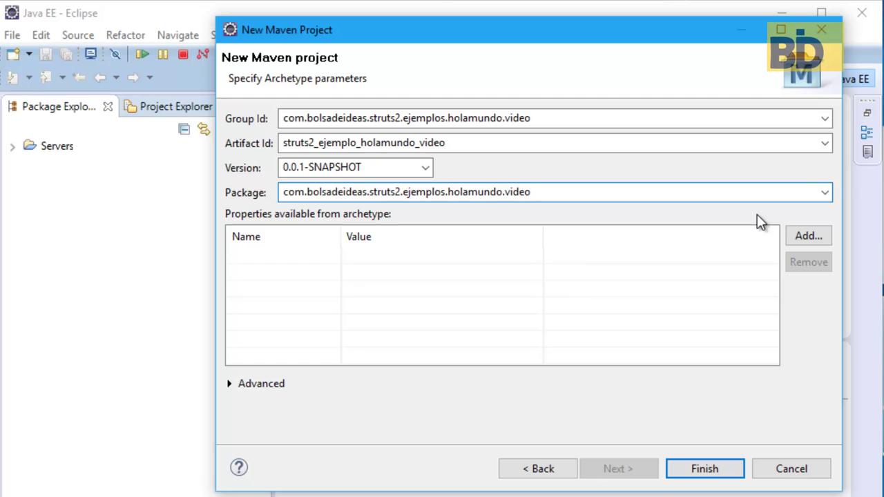
pyautogui.click(703, 471)
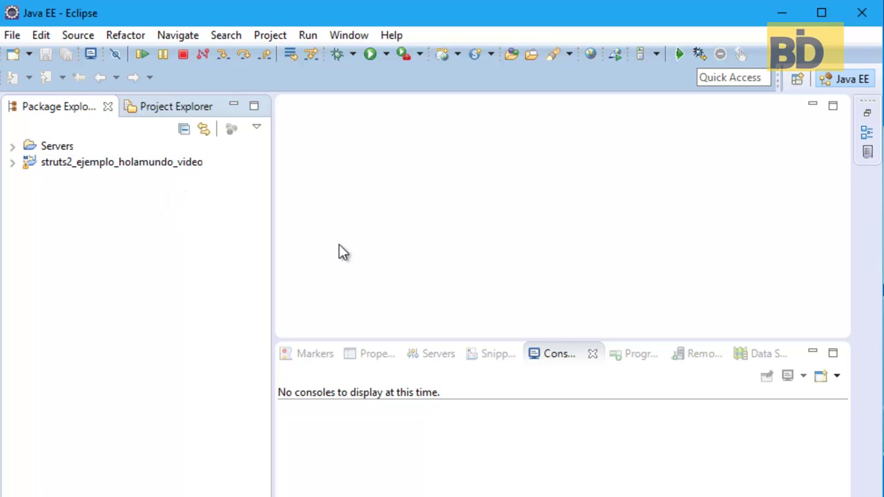
# Expand the struts2_ejemplo_holamundo_video project and open its pom.xml file.
pyautogui.click(12, 166)
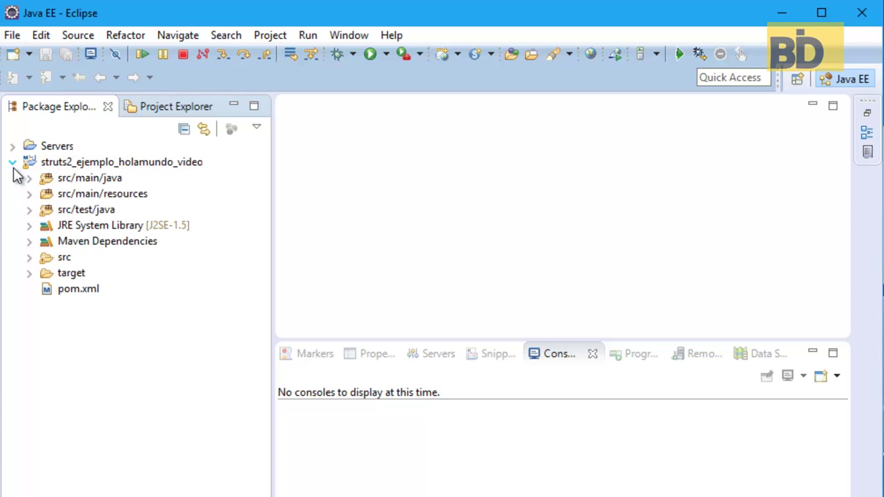
pyautogui.doubleClick(75, 288)
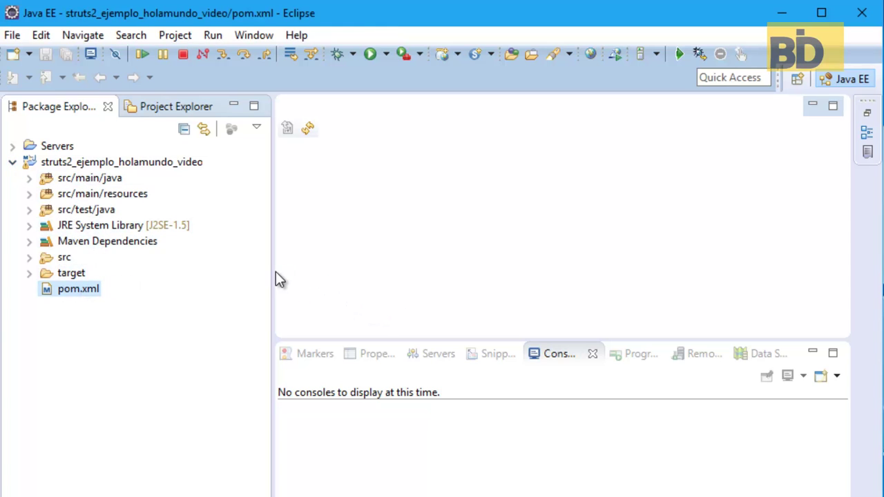
# Enlarge the editor area in both width and height, and show the XML source of pom.xml.
pyautogui.moveTo(273, 272); pyautogui.dragTo(225, 270)
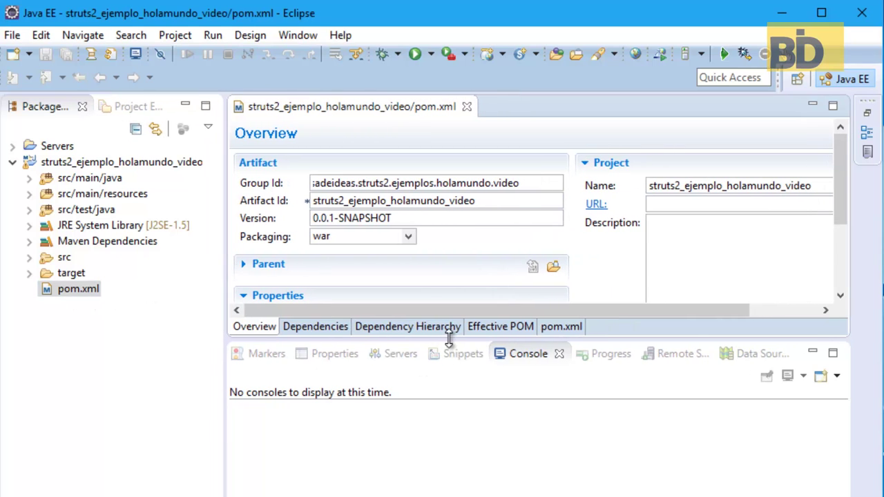
pyautogui.moveTo(449, 338); pyautogui.dragTo(557, 380)
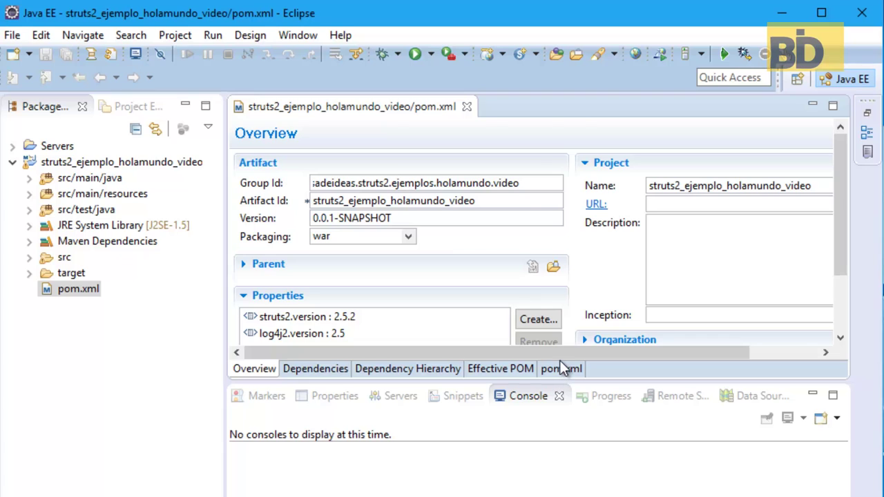
pyautogui.click(561, 368)
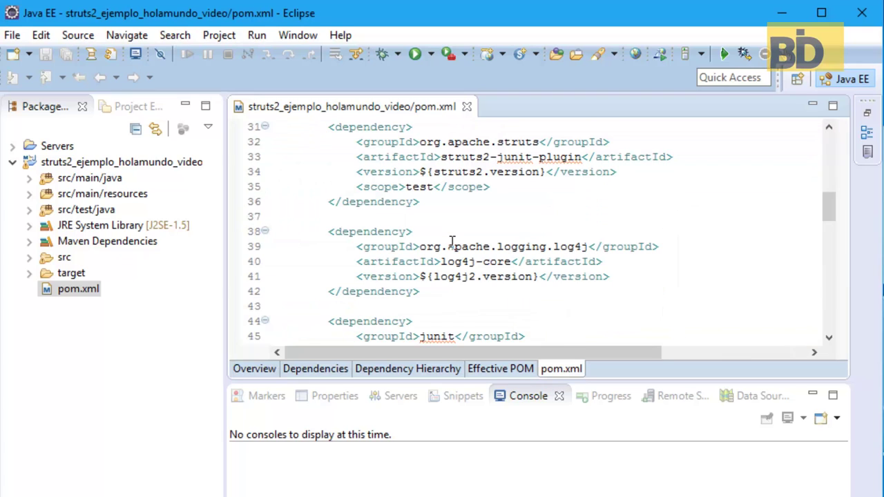
# Review the Struts 2 version property and the declared dependencies, down to the servlet and JSP APIs, in pom.xml.
pyautogui.scroll(8, 452, 241)
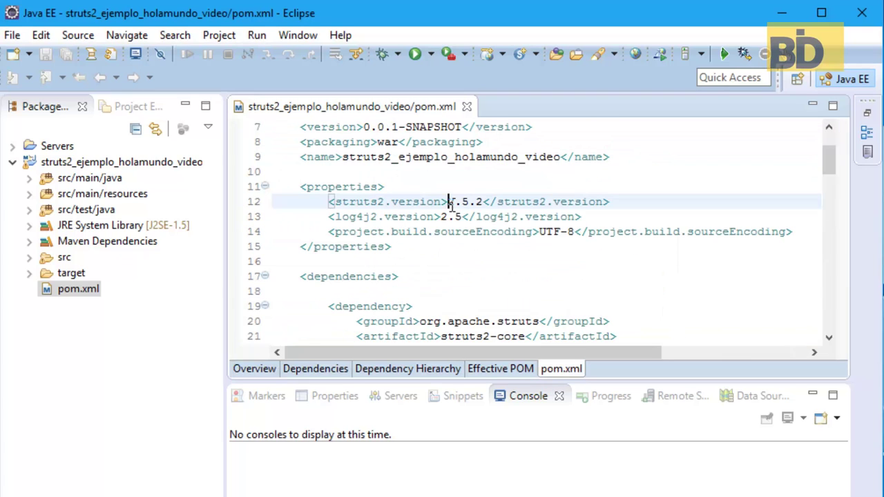
pyautogui.moveTo(449, 202); pyautogui.dragTo(483, 201)
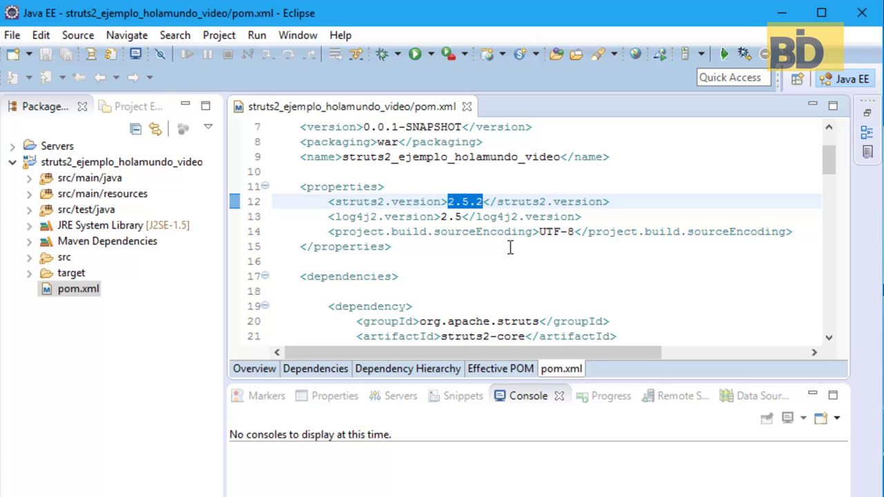
pyautogui.scroll(-1, 508, 247)
pyautogui.scroll(-4, 508, 248)
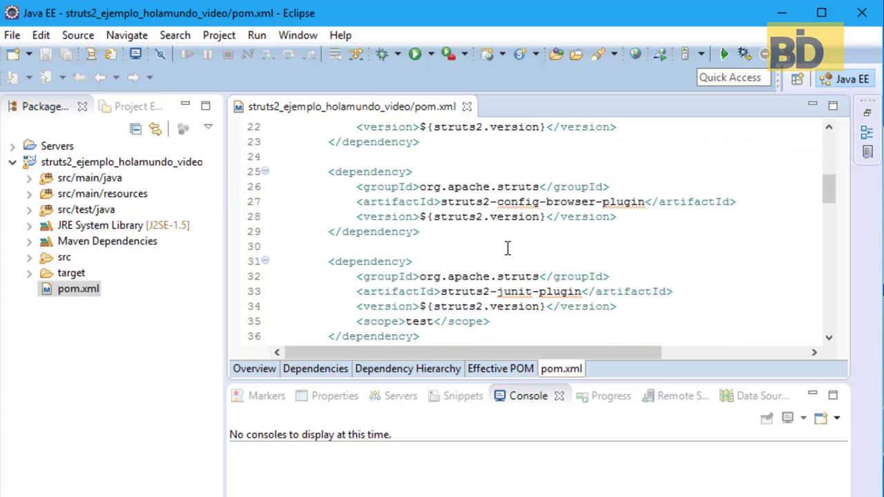
pyautogui.scroll(-8, 508, 248)
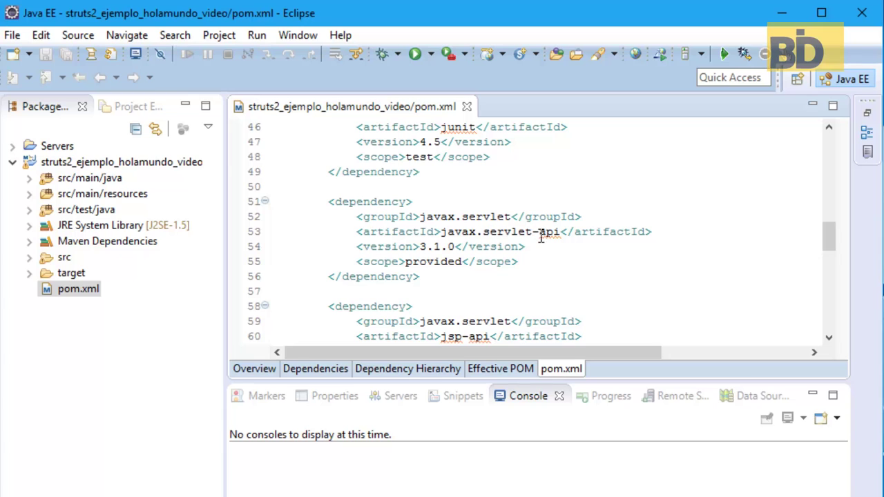
pyautogui.scroll(-1, 473, 246)
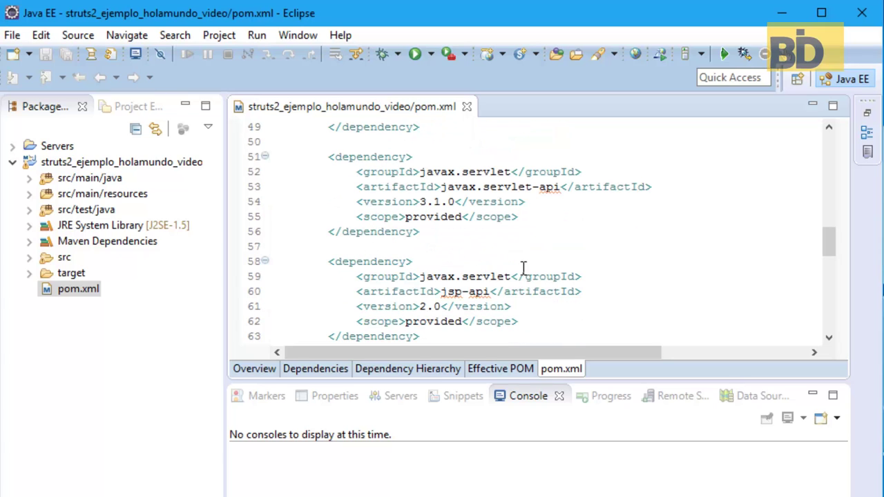
# Set the maven-compiler-plugin's source and target versions to 1.8 in pom.xml and save the file.
pyautogui.scroll(-6, 523, 268)
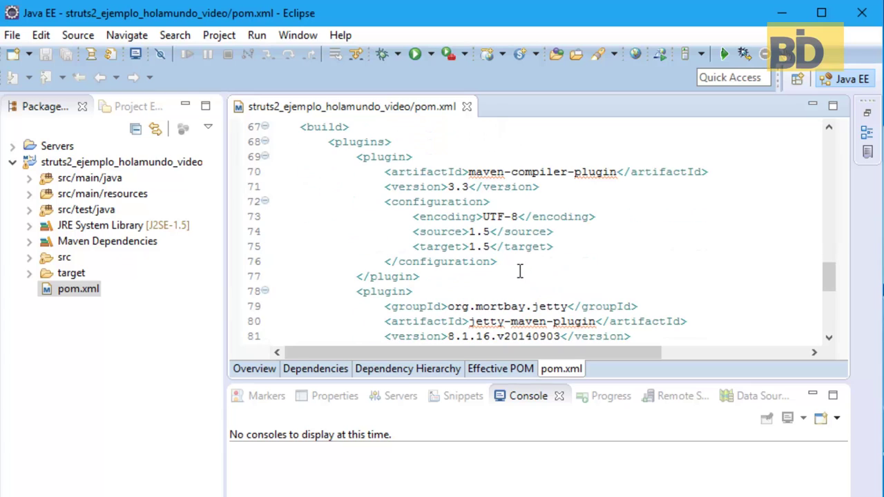
pyautogui.doubleClick(486, 232)
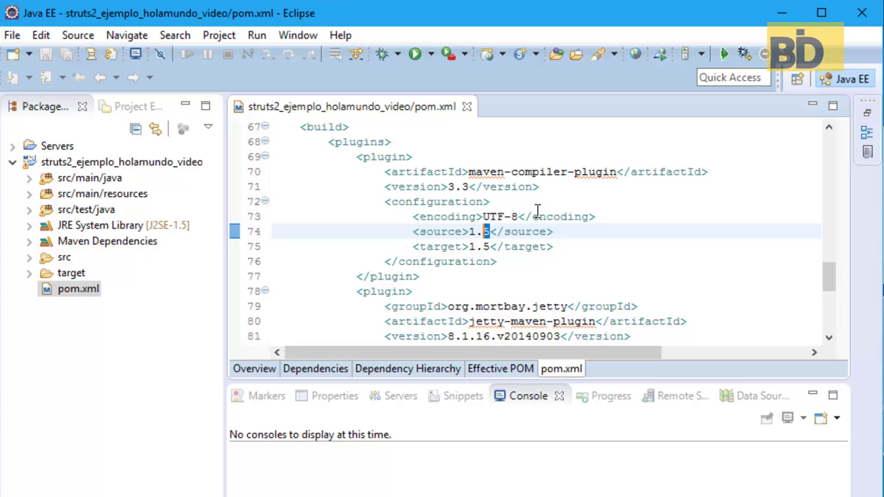
pyautogui.write('8')
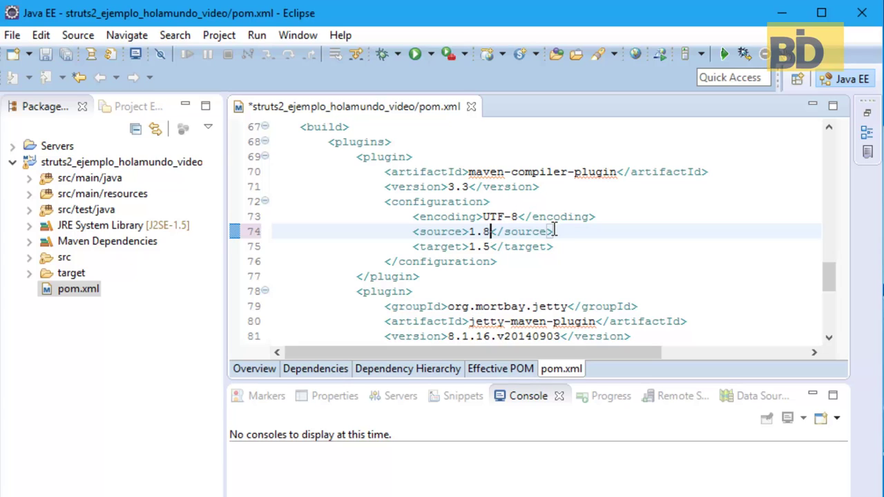
pyautogui.doubleClick(486, 247)
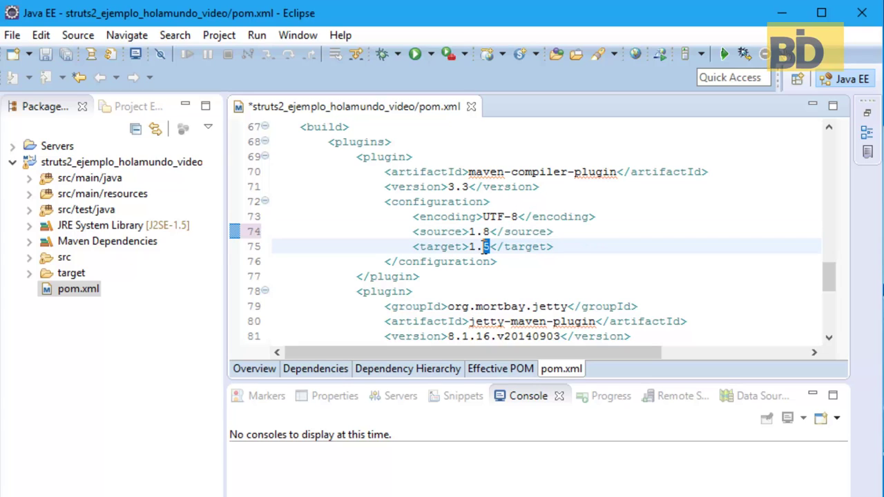
pyautogui.write('8')
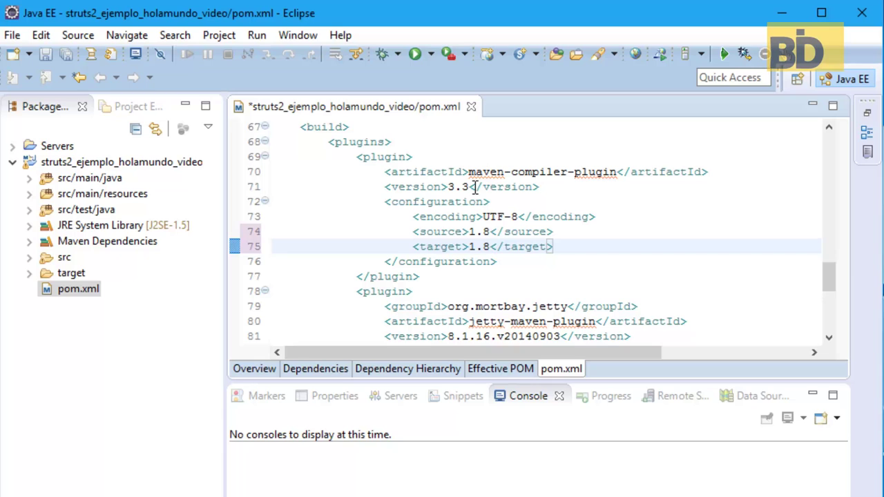
pyautogui.click(481, 231)
pyautogui.moveTo(482, 231); pyautogui.dragTo(490, 231)
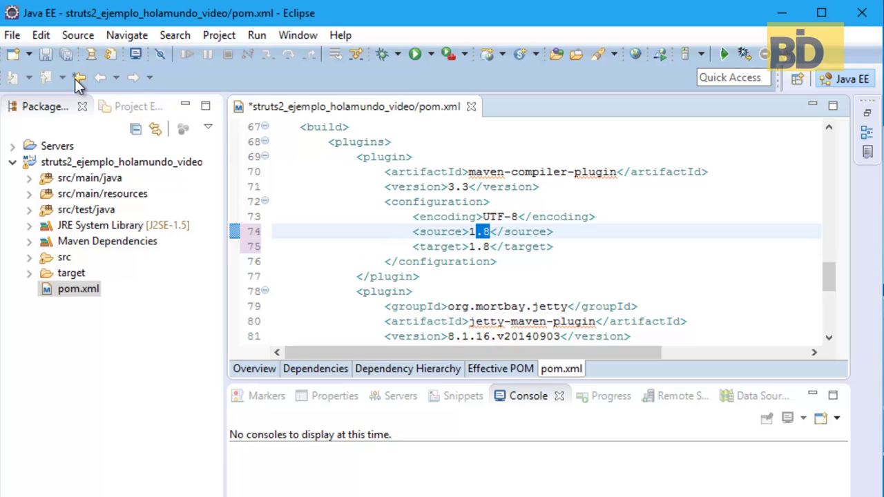
pyautogui.click(46, 55)
# Bring up the available actions for the struts2_ejemplo_holamundo_video project.
pyautogui.rightClick(110, 169)
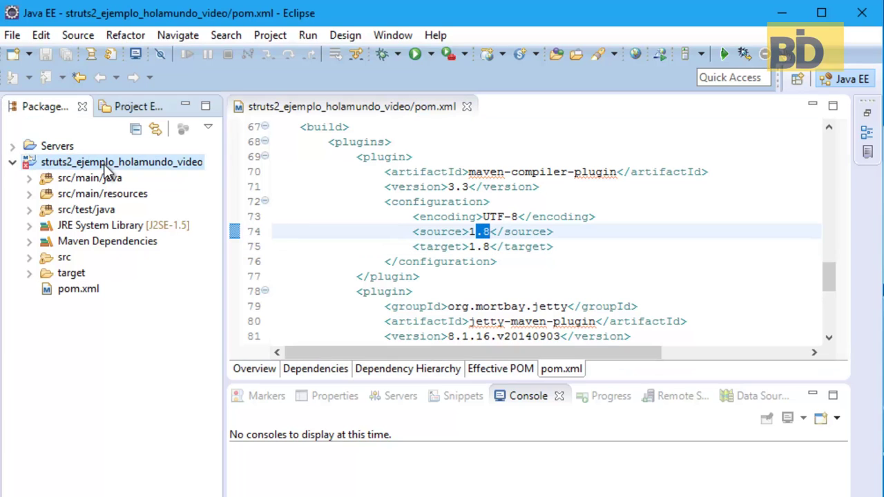